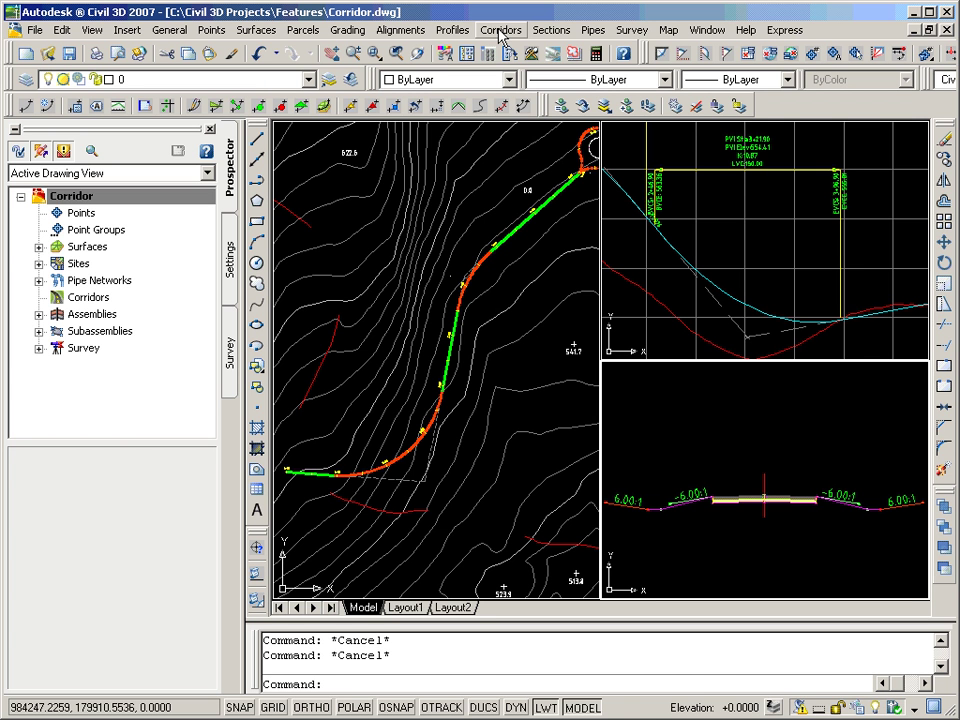
# Start a new corridor using baseline alignment Alignment - (1), profile FG and assembly Assembly - (1).
pyautogui.click(501, 31)
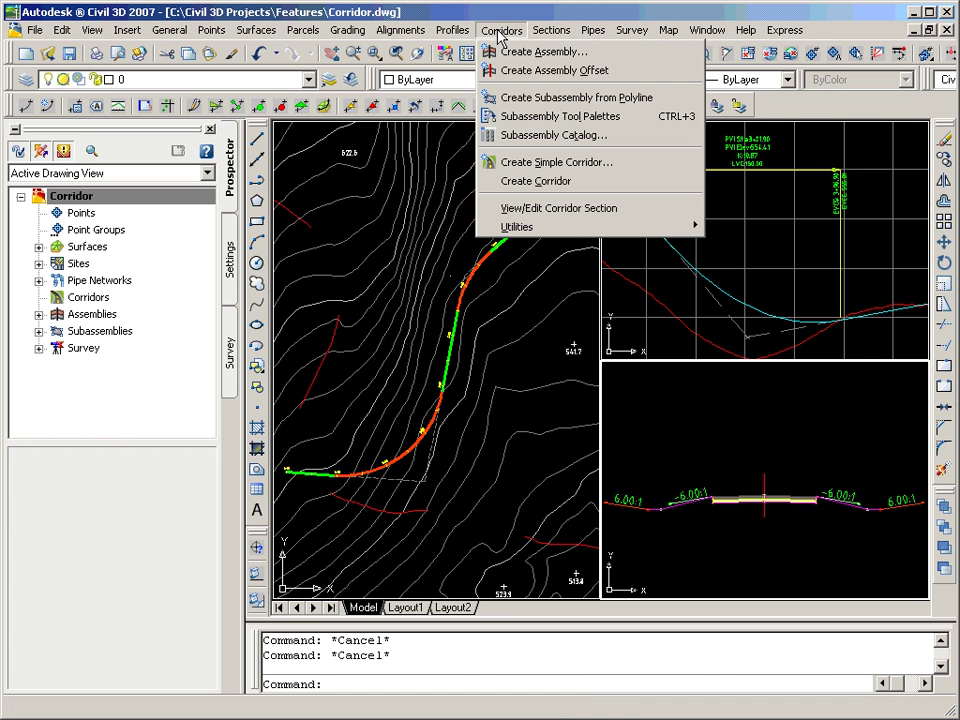
pyautogui.click(553, 185)
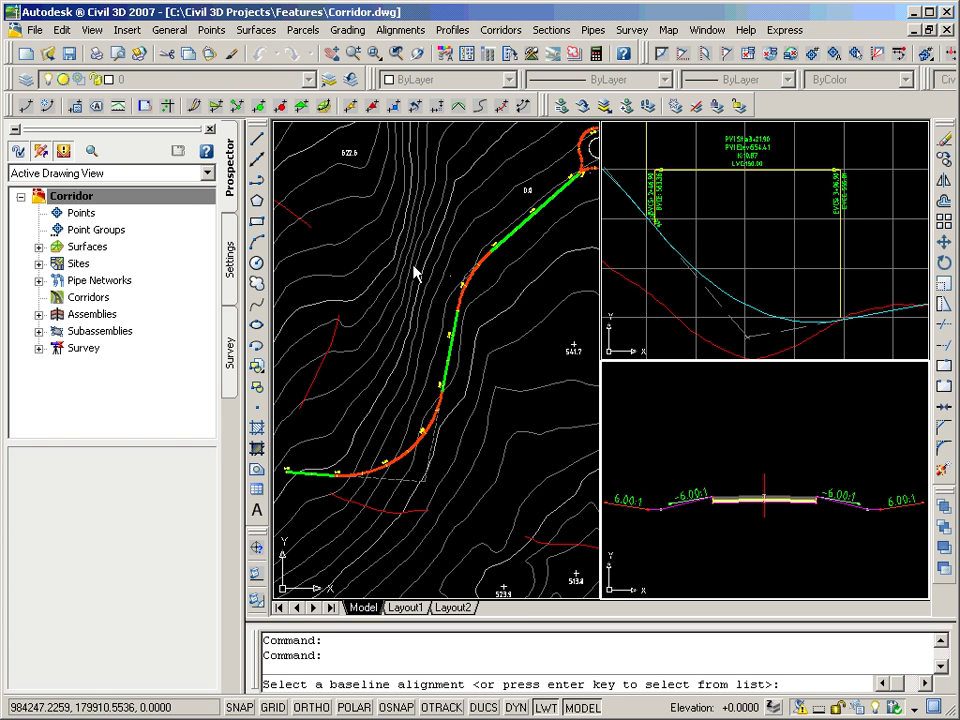
pyautogui.press('Return')
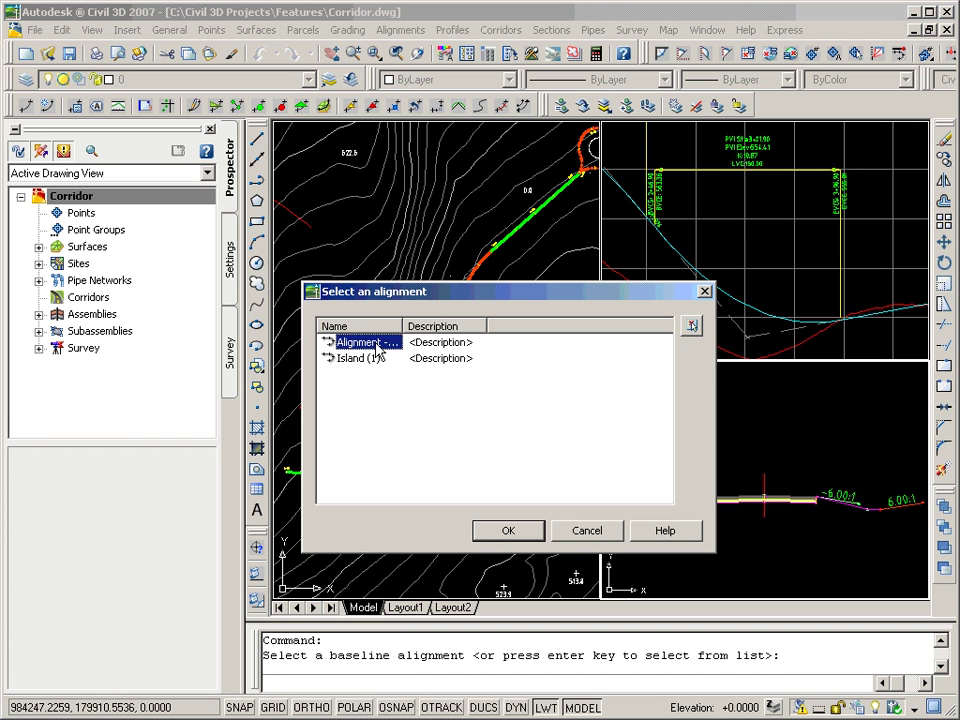
pyautogui.click(508, 531)
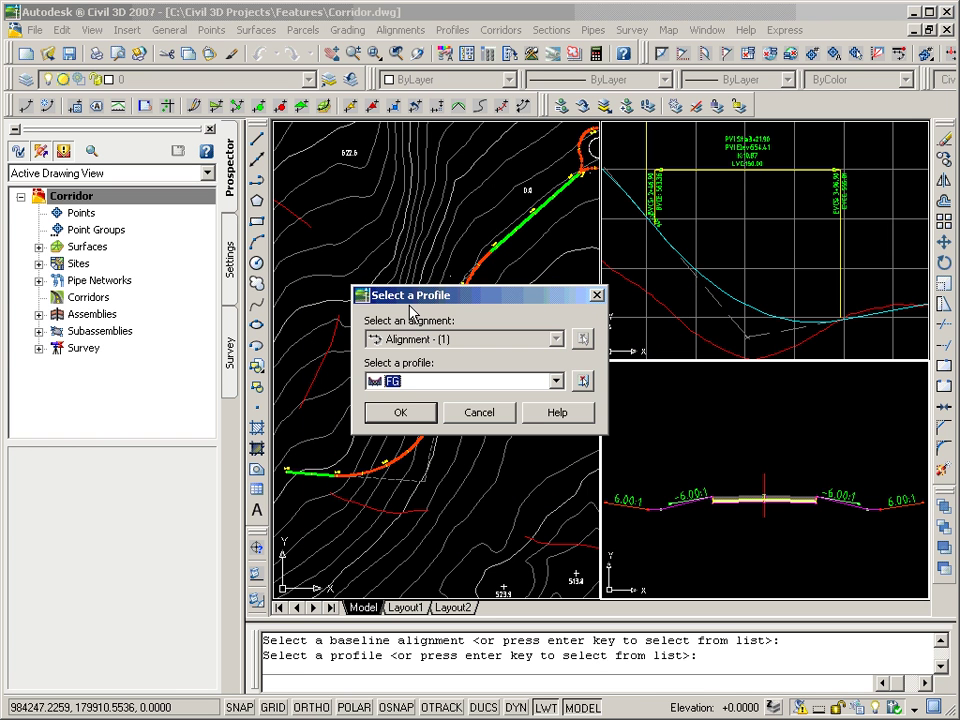
pyautogui.click(411, 412)
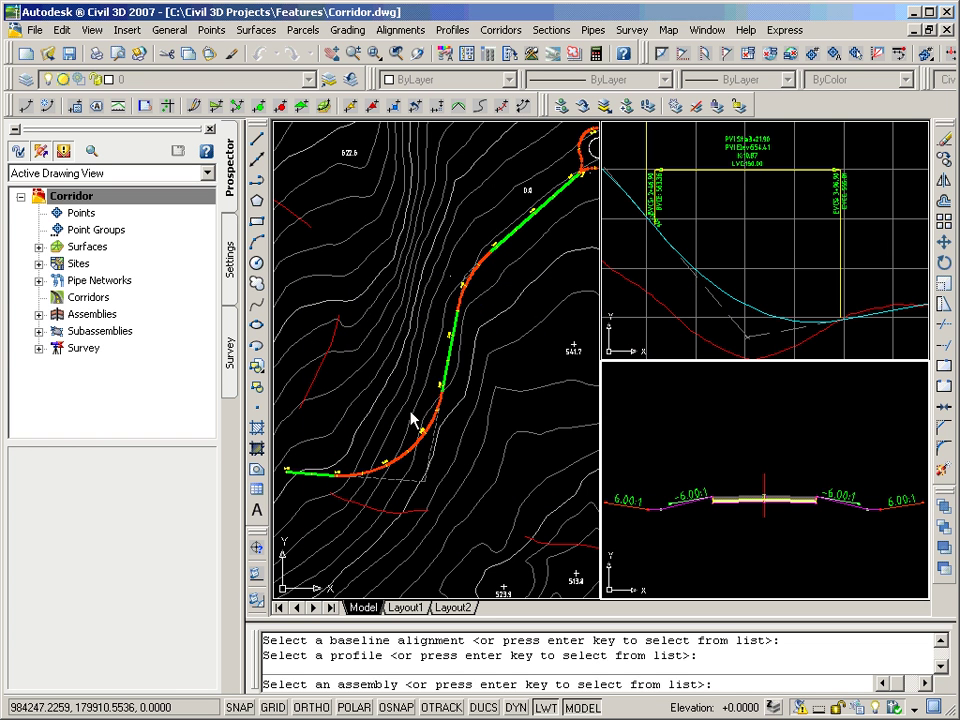
pyautogui.press('Return')
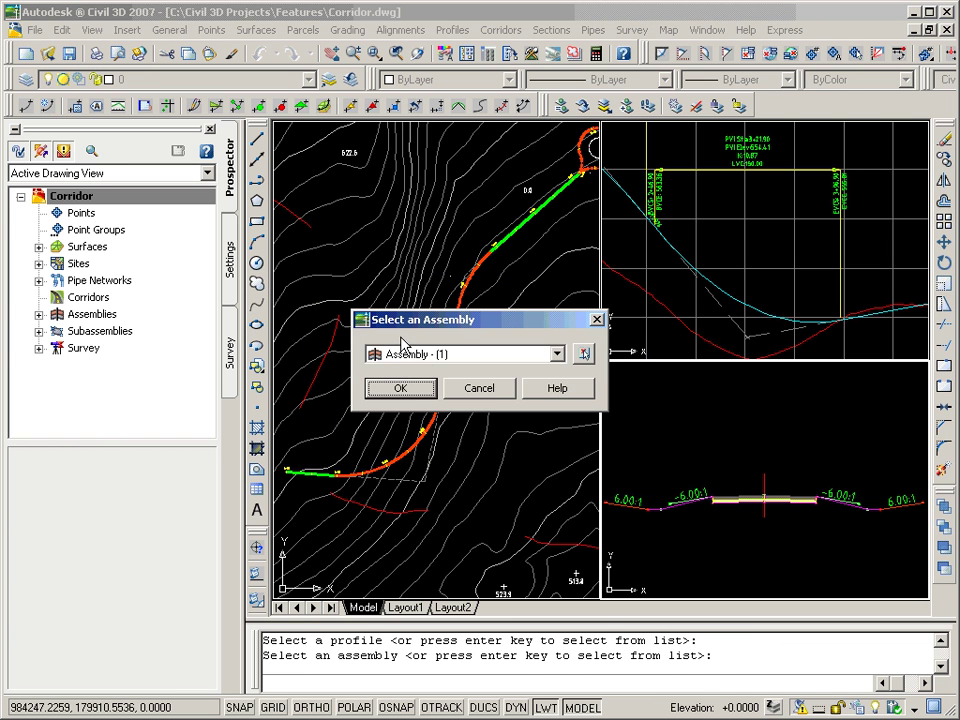
pyautogui.click(420, 389)
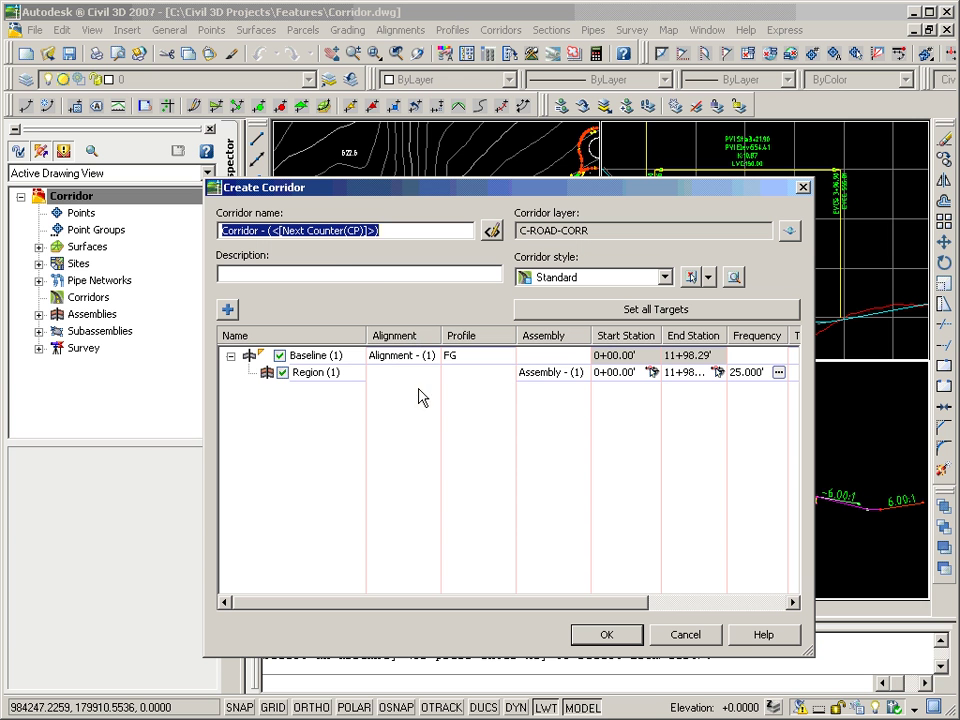
# Set the region's end station to 9+18.29' by snapping to the alignment tangent's endpoint where the cul-de-sac begins.
pyautogui.click(717, 373)
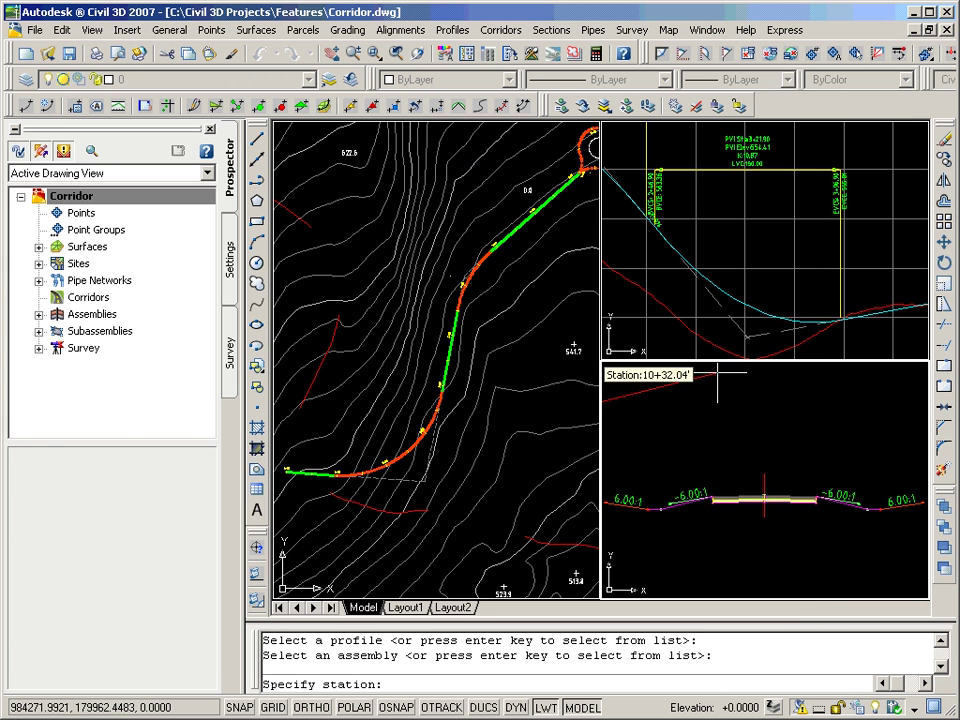
pyautogui.keyDown('shift'); pyautogui.rightClick(579, 208); pyautogui.keyUp('shift')
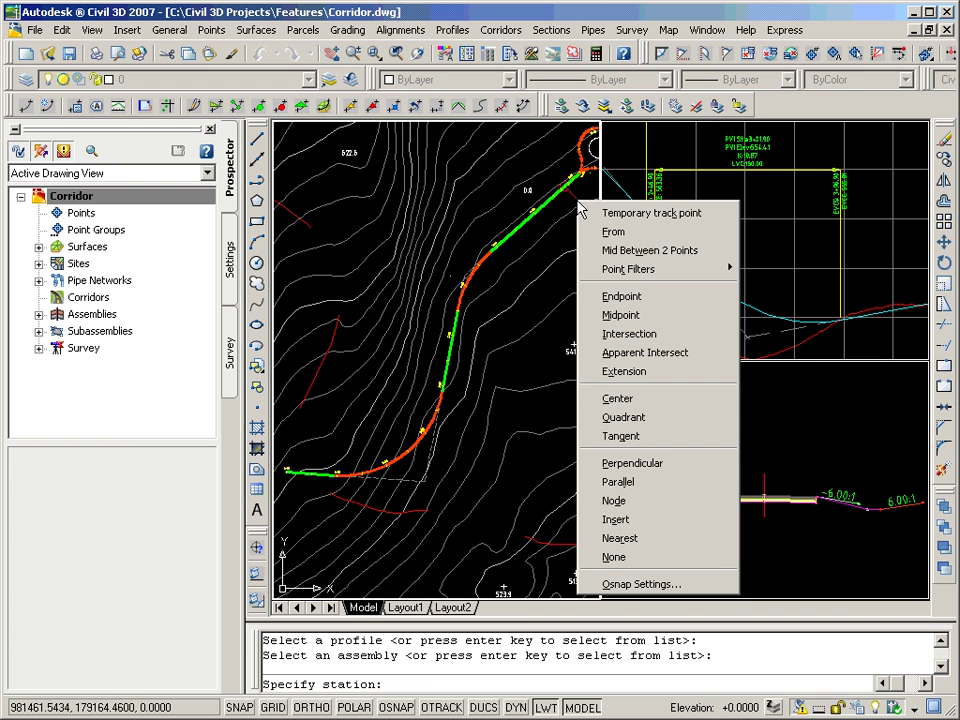
pyautogui.click(620, 296)
pyautogui.click(580, 176)
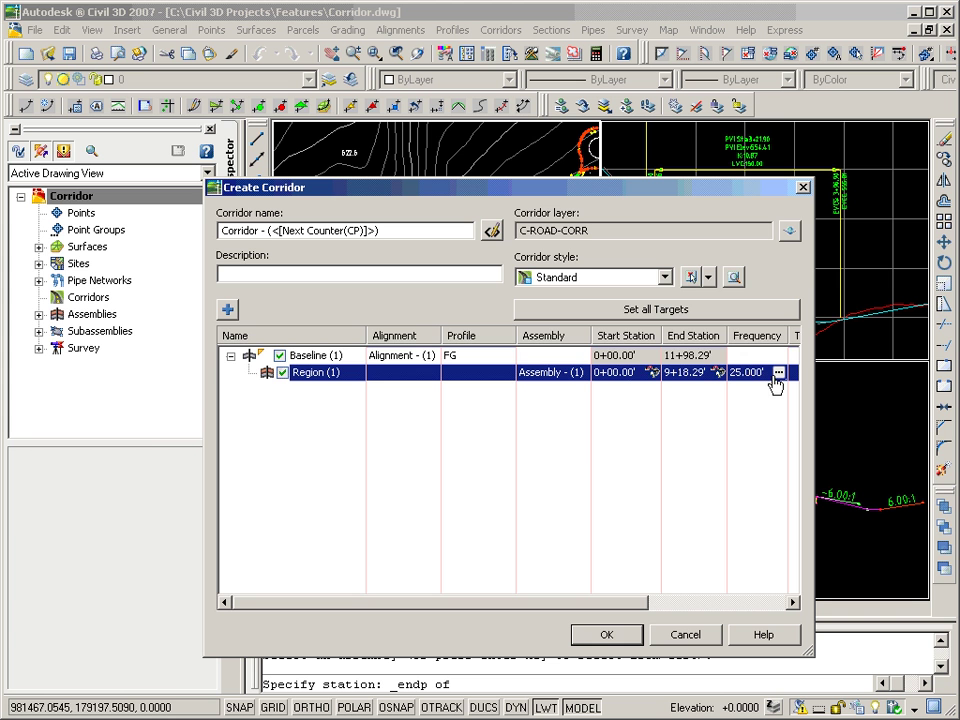
# Set all surface targets of the corridor to Surface1 and create the corridor.
pyautogui.click(722, 313)
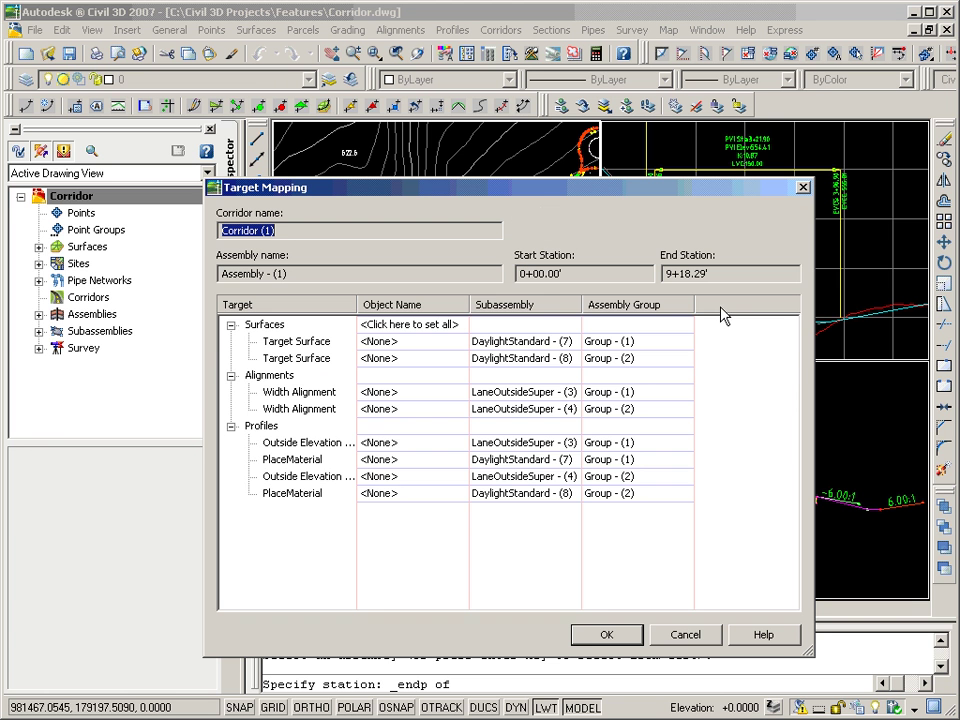
pyautogui.click(383, 324)
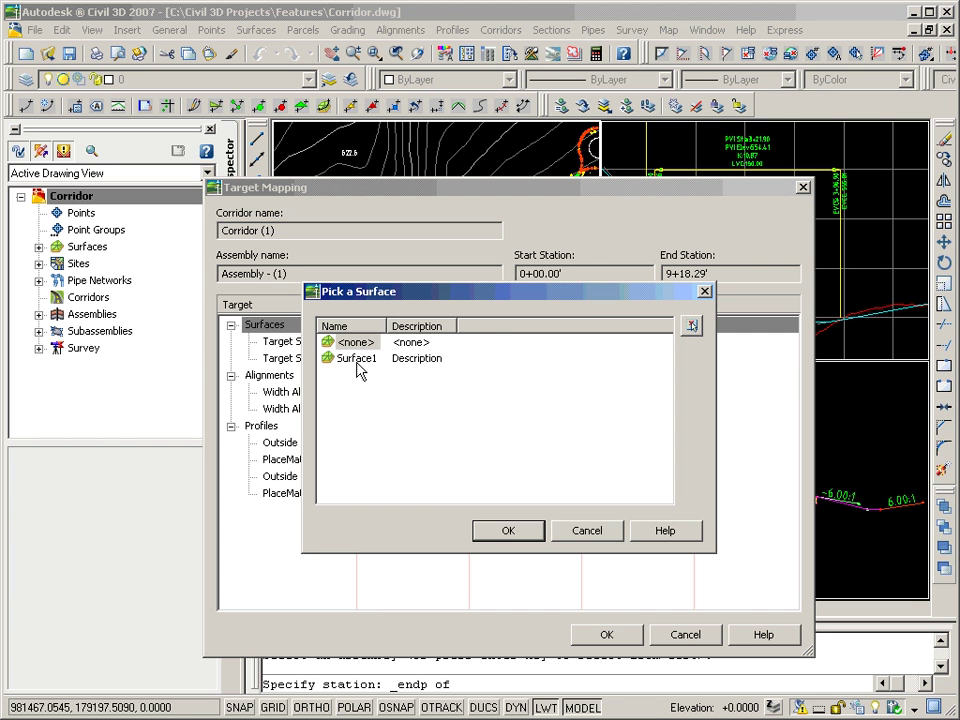
pyautogui.click(418, 362)
pyautogui.click(508, 531)
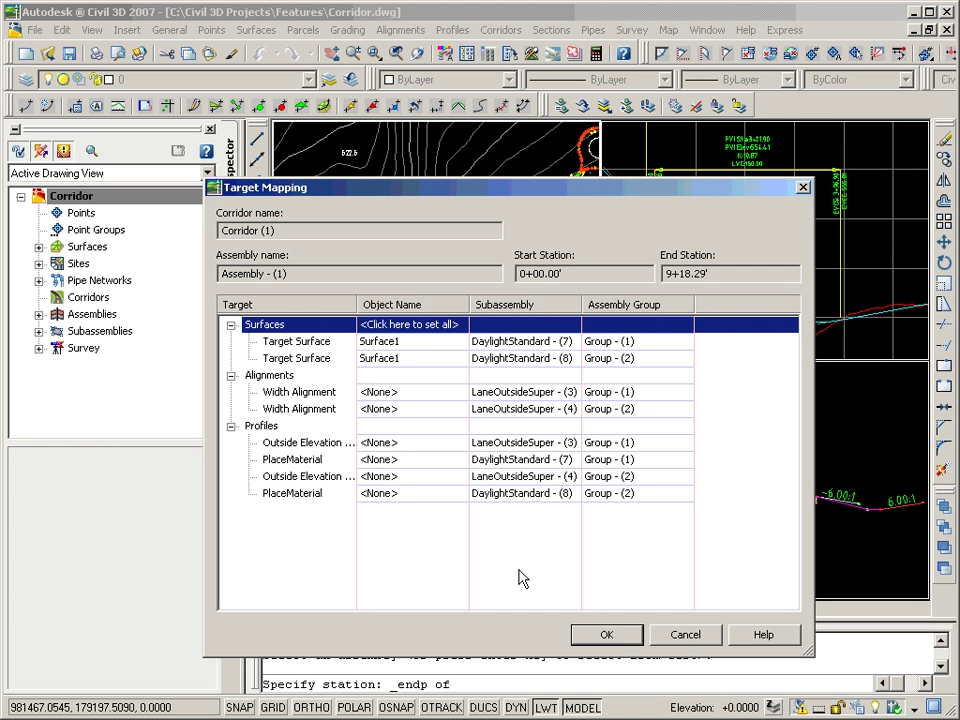
pyautogui.click(603, 636)
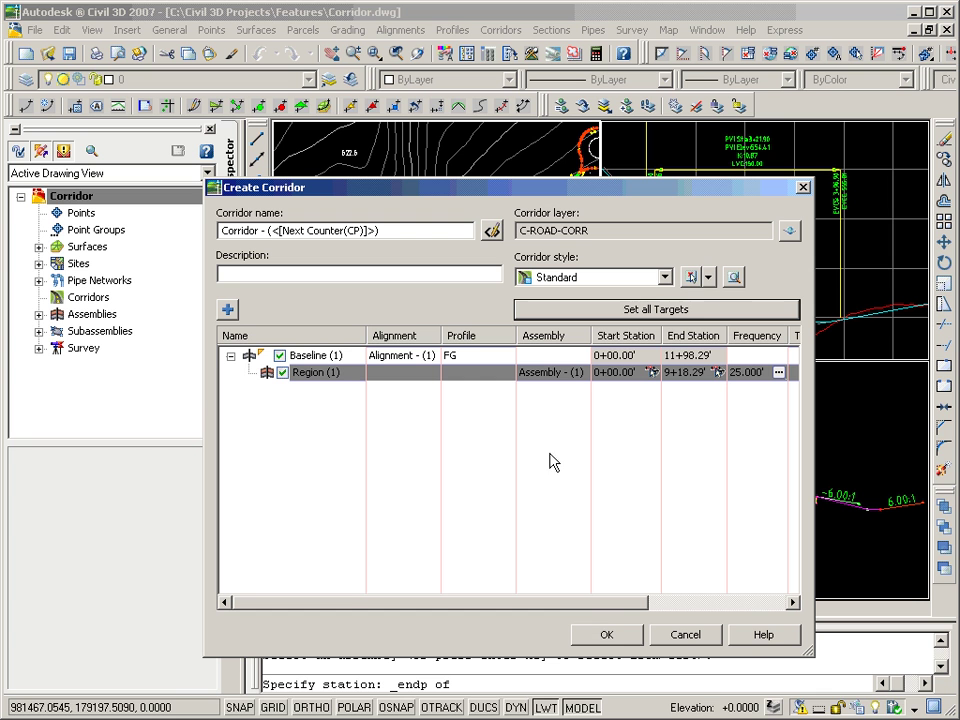
pyautogui.click(607, 634)
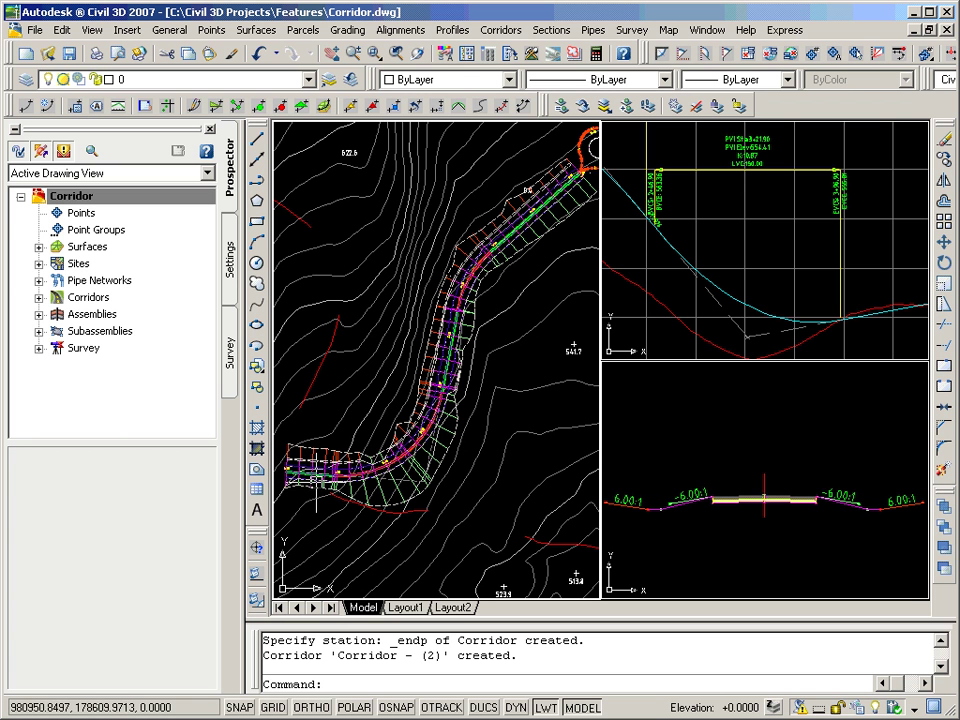
# Inspect the new corridor model in 3D with the Object Viewer, tilting it and examining the lanes and daylight slopes up close.
pyautogui.click(372, 54)
pyautogui.click(414, 216)
pyautogui.click(504, 316)
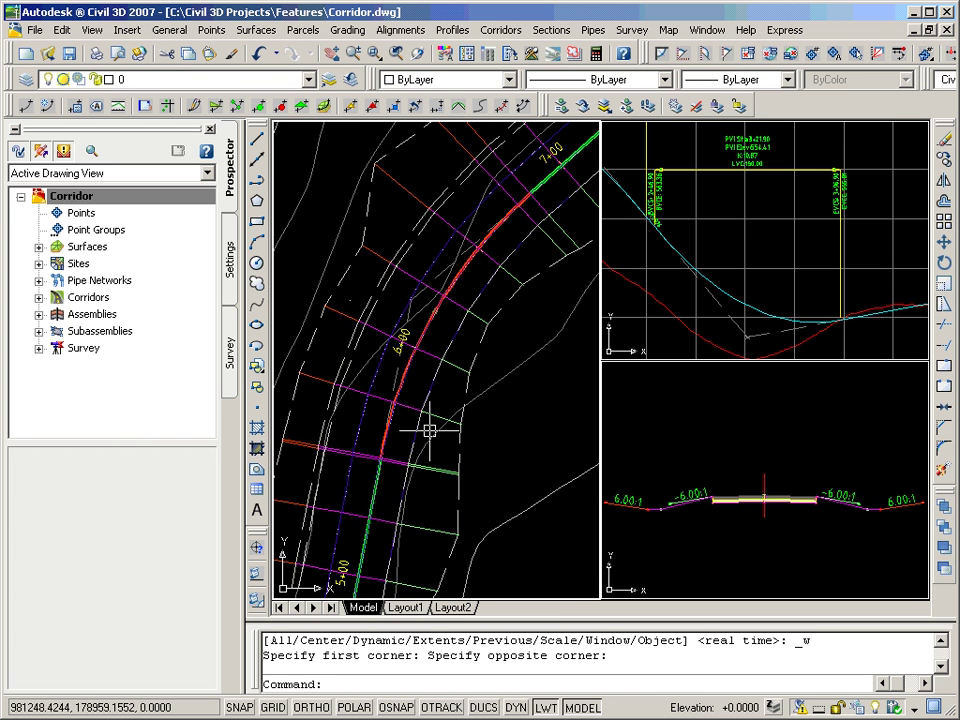
pyautogui.click(433, 356)
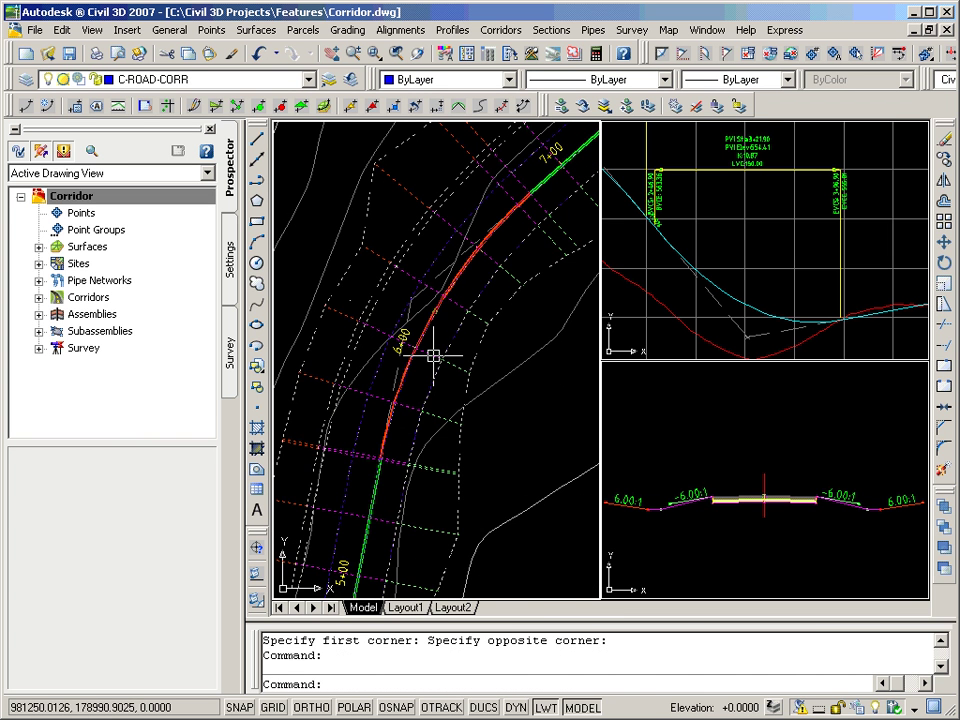
pyautogui.rightClick(451, 340)
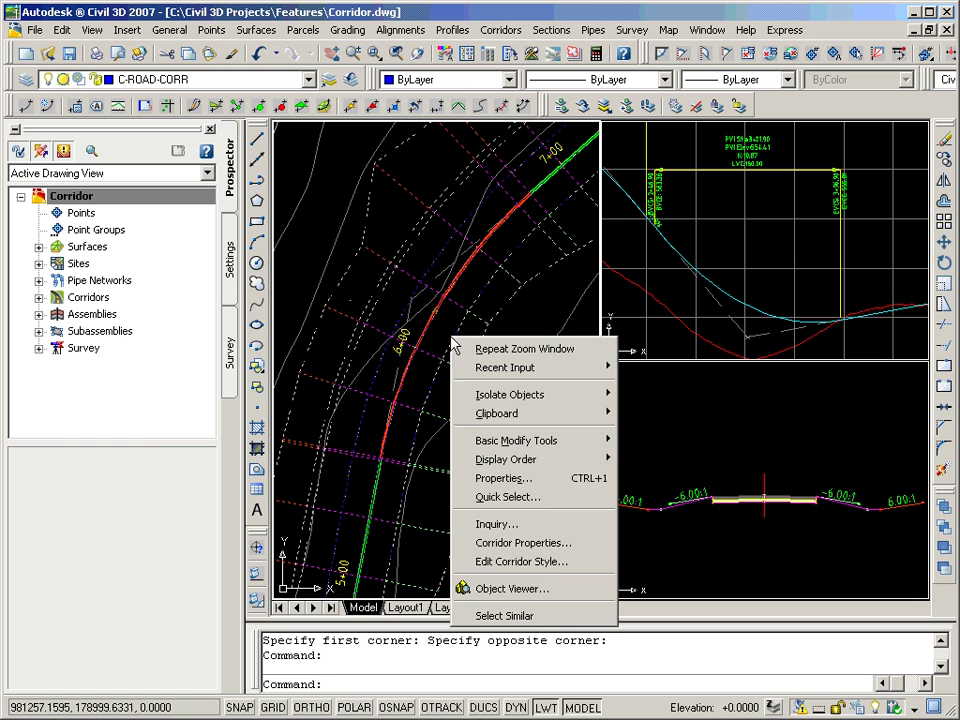
pyautogui.click(508, 588)
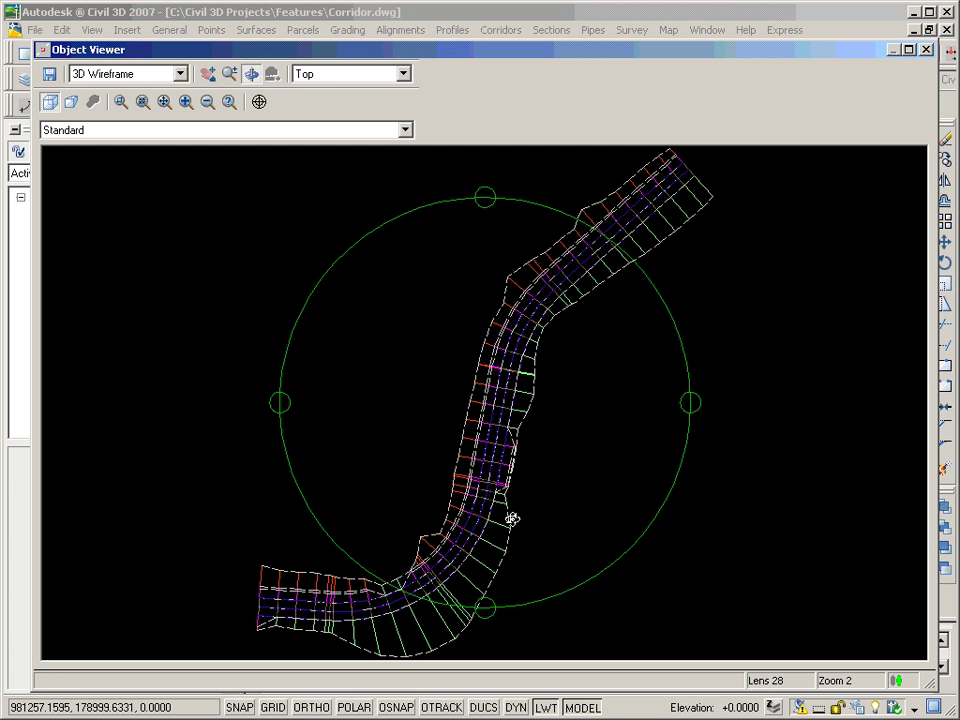
pyautogui.moveTo(484, 497); pyautogui.dragTo(488, 272)
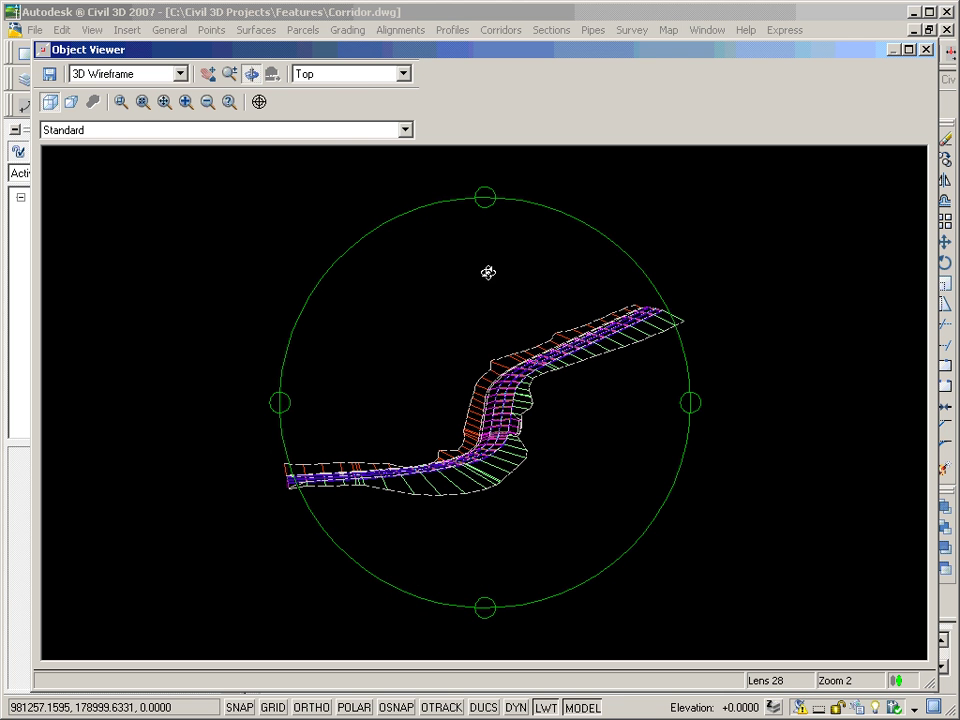
pyautogui.click(121, 103)
pyautogui.moveTo(466, 408); pyautogui.dragTo(534, 448)
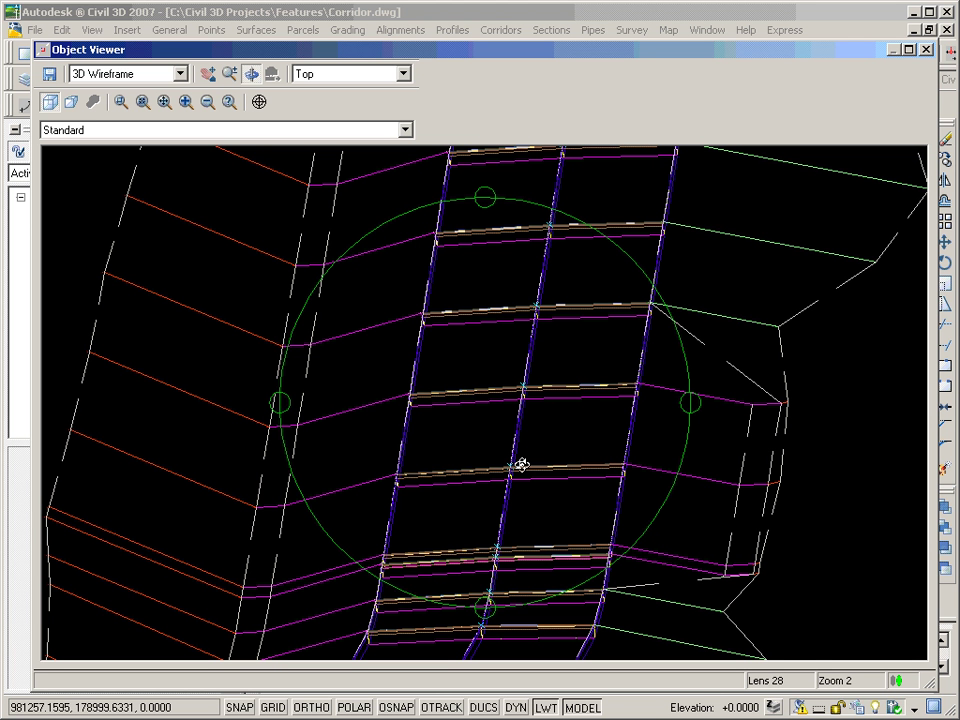
pyautogui.rightClick(520, 415)
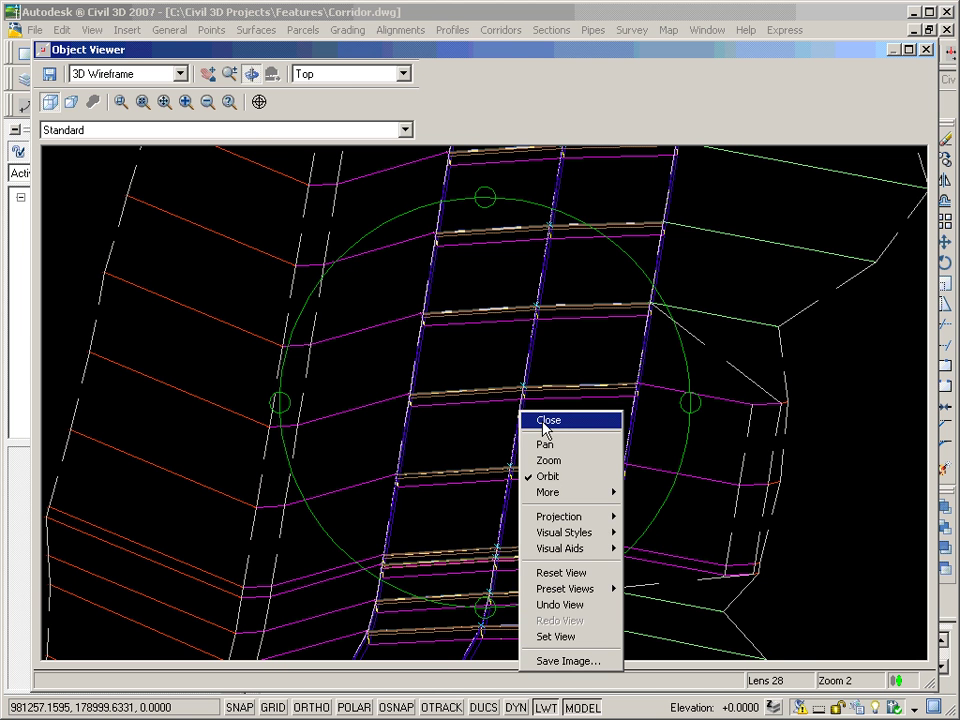
pyautogui.click(545, 425)
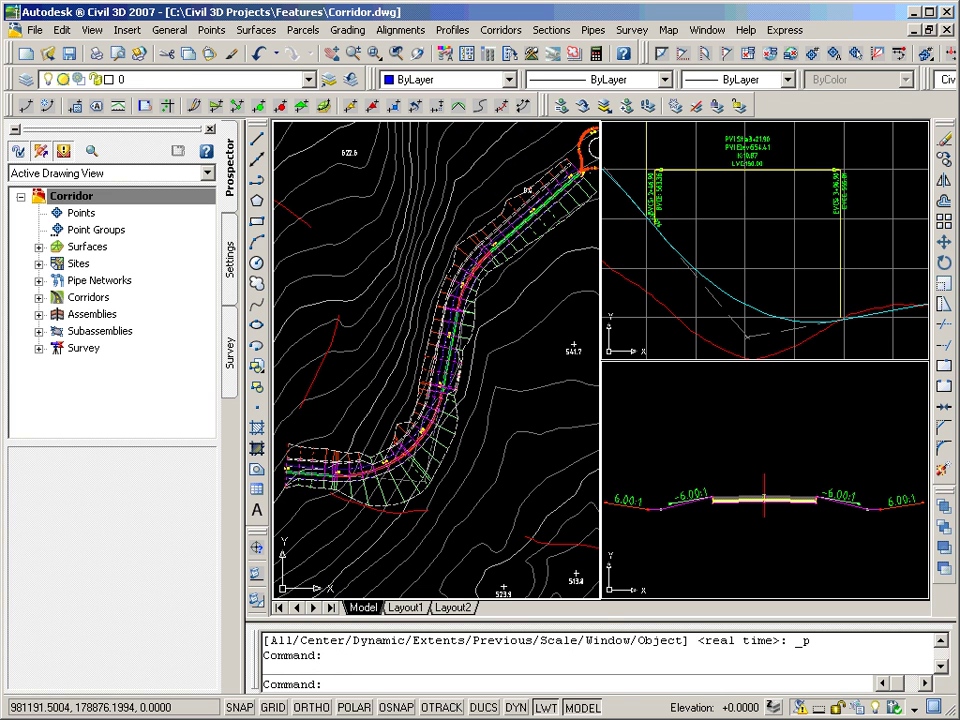
# Add a corridor surface named FG in the corridor properties and build it from the Top link code.
pyautogui.click(440, 338)
pyautogui.rightClick(440, 350)
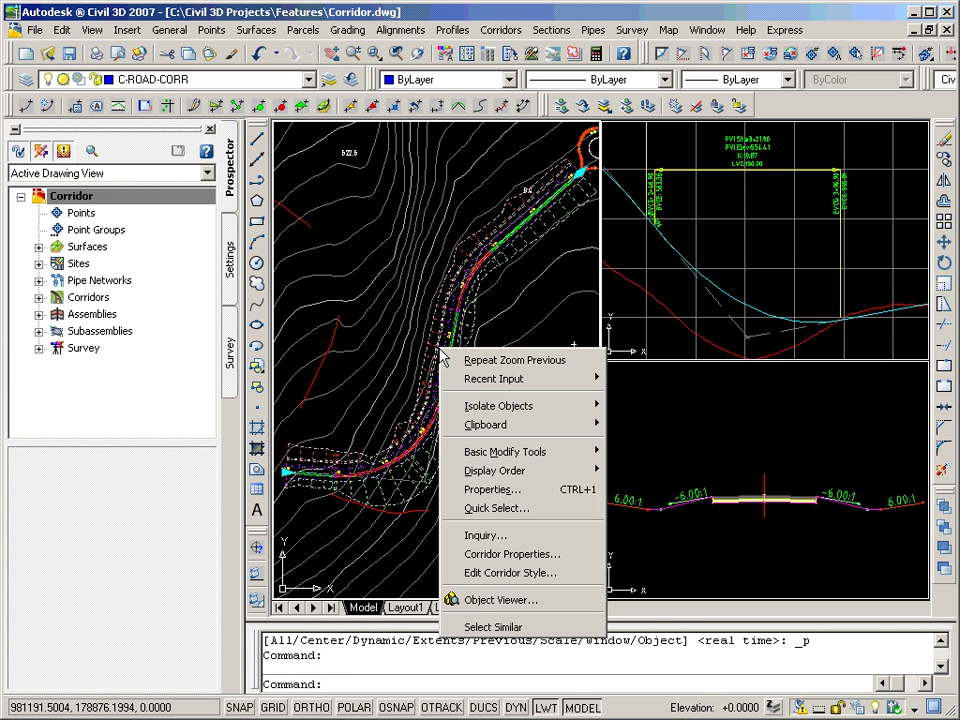
pyautogui.click(512, 553)
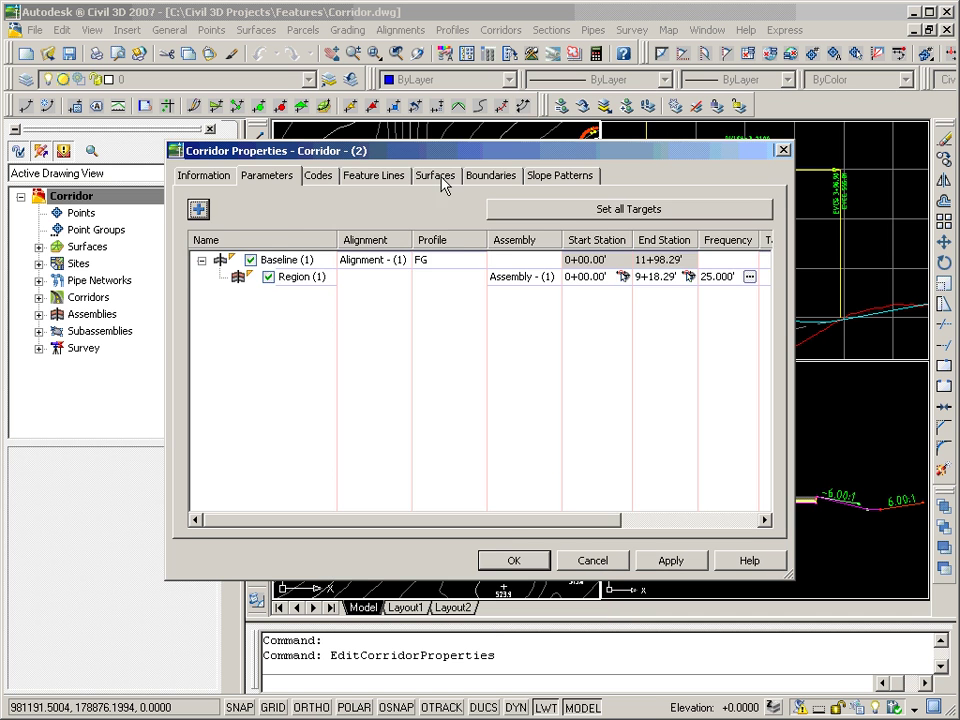
pyautogui.click(437, 177)
pyautogui.click(198, 239)
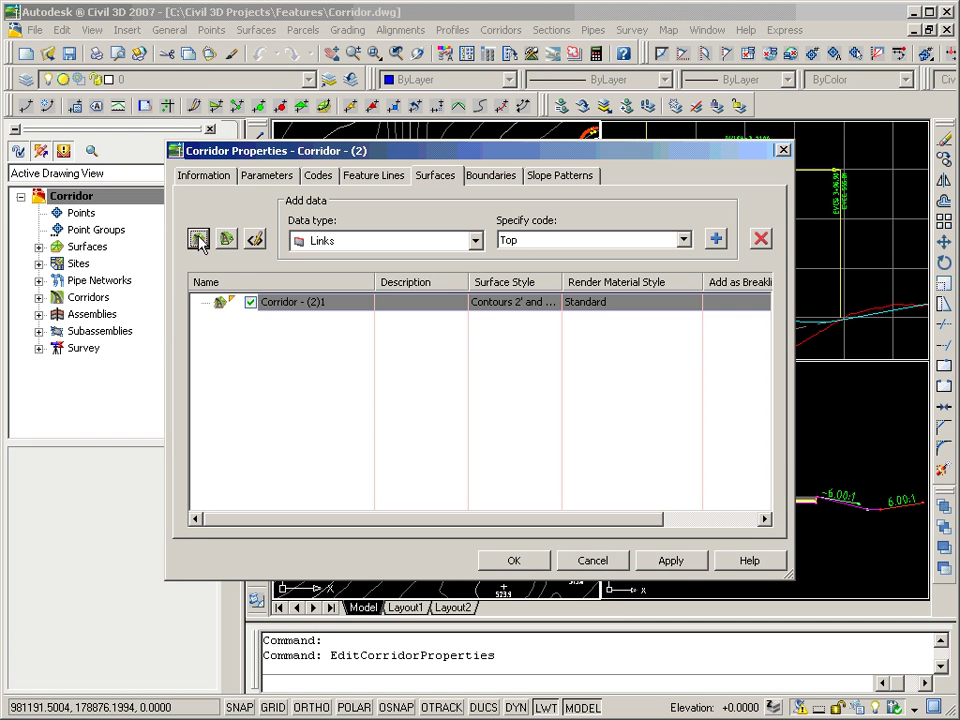
pyautogui.click(313, 302)
pyautogui.click(313, 302)
pyautogui.write('FG')
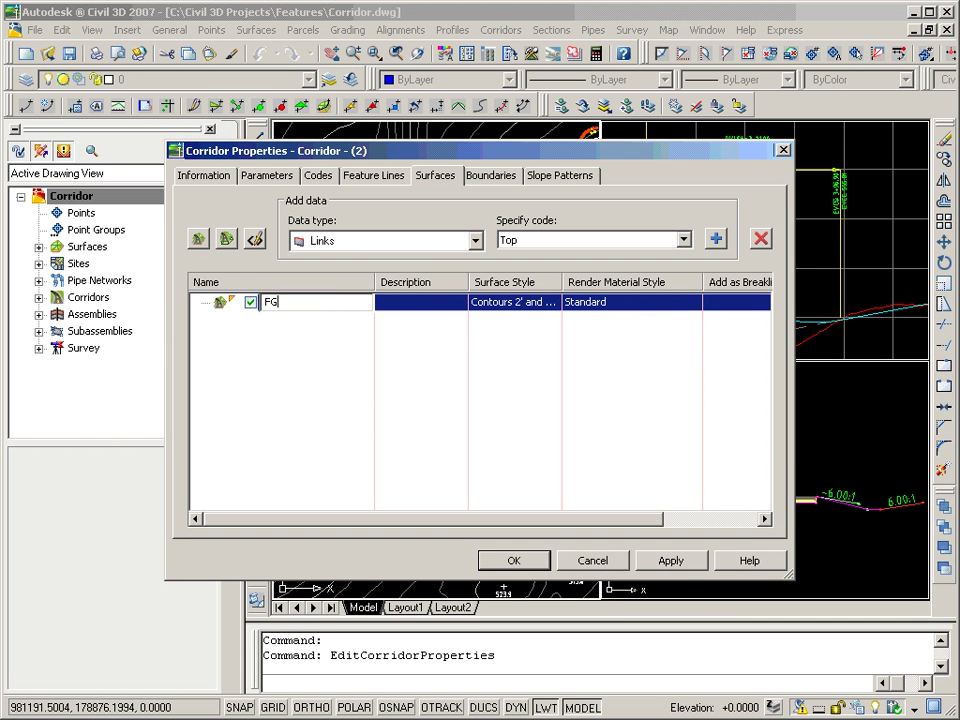
pyautogui.click(716, 239)
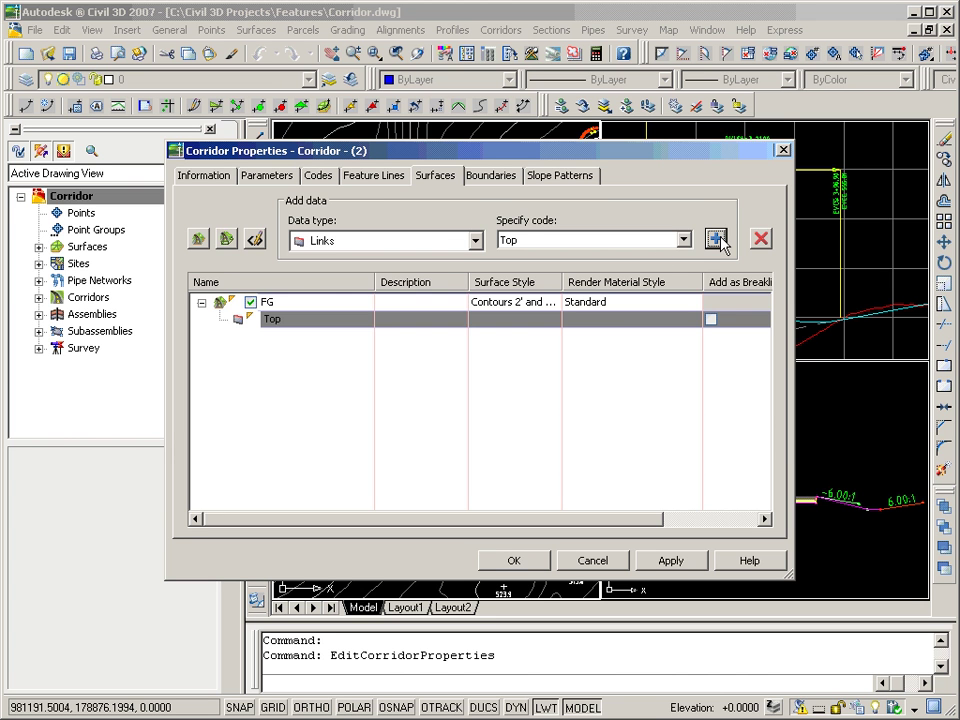
# Add an automatic Daylight boundary to the FG corridor surface and apply the corridor properties.
pyautogui.click(490, 175)
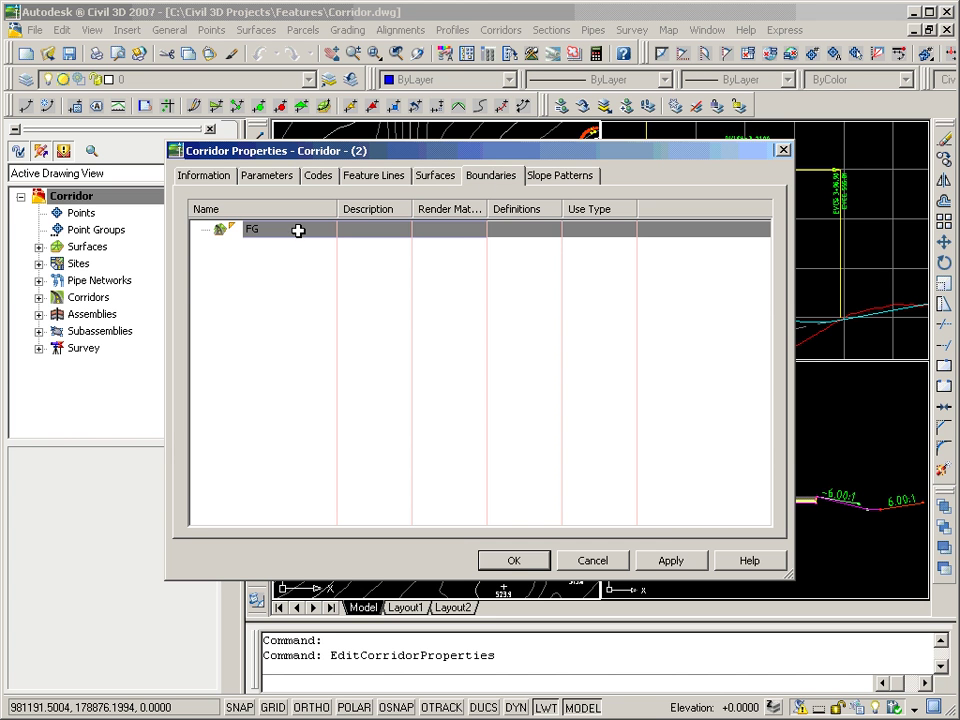
pyautogui.rightClick(292, 234)
pyautogui.moveTo(326, 244)
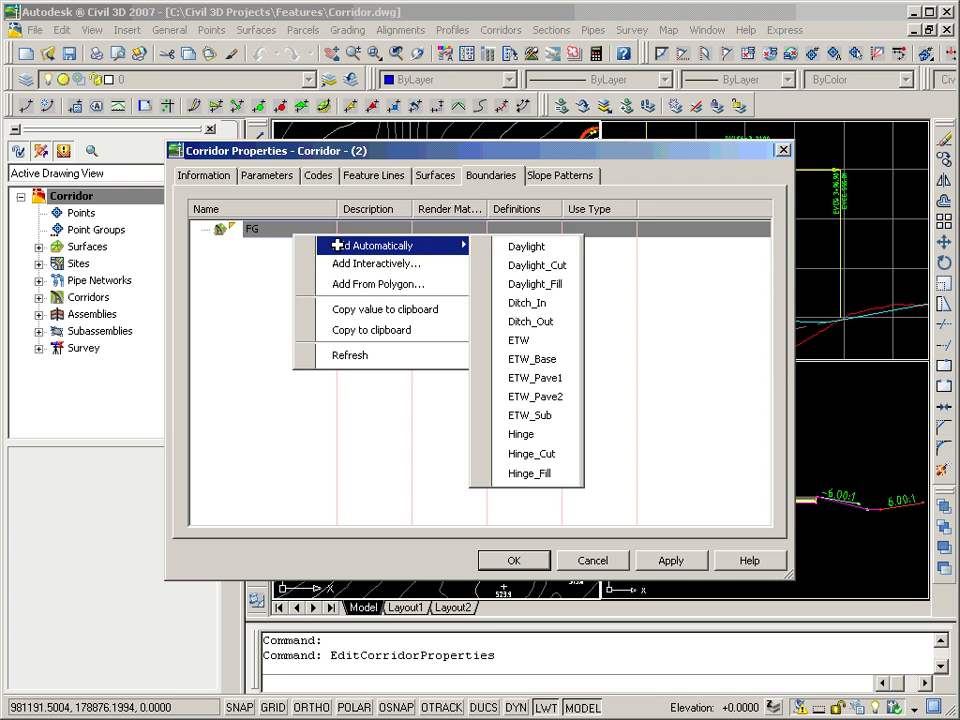
pyautogui.click(513, 247)
pyautogui.click(508, 561)
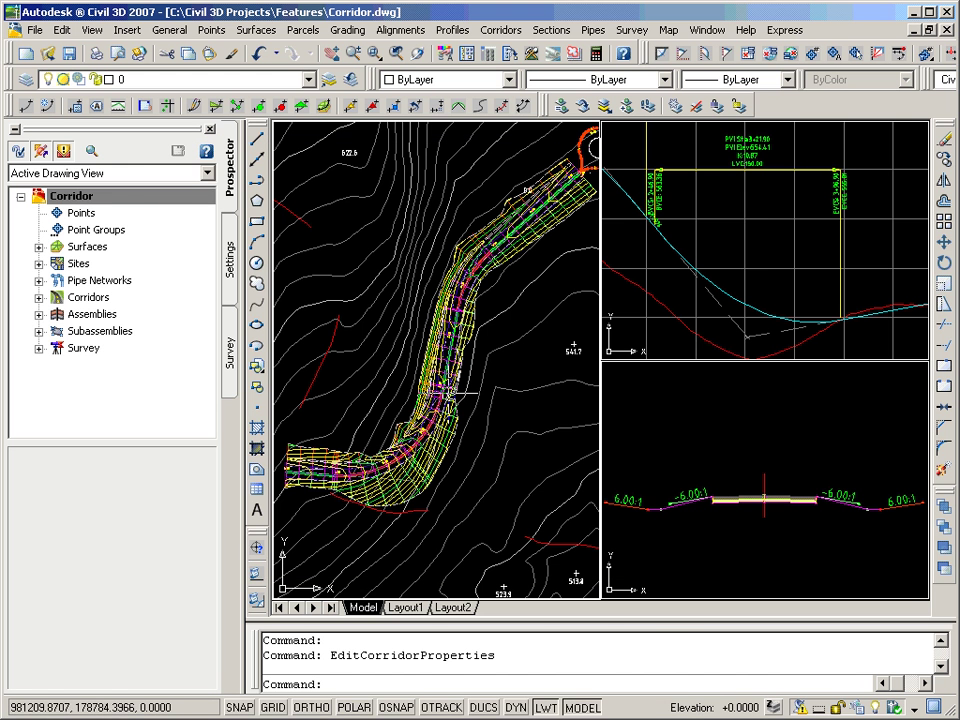
# Start a composite volume calculation and add a surface pair entry with Surface1 as the base surface.
pyautogui.click(372, 53)
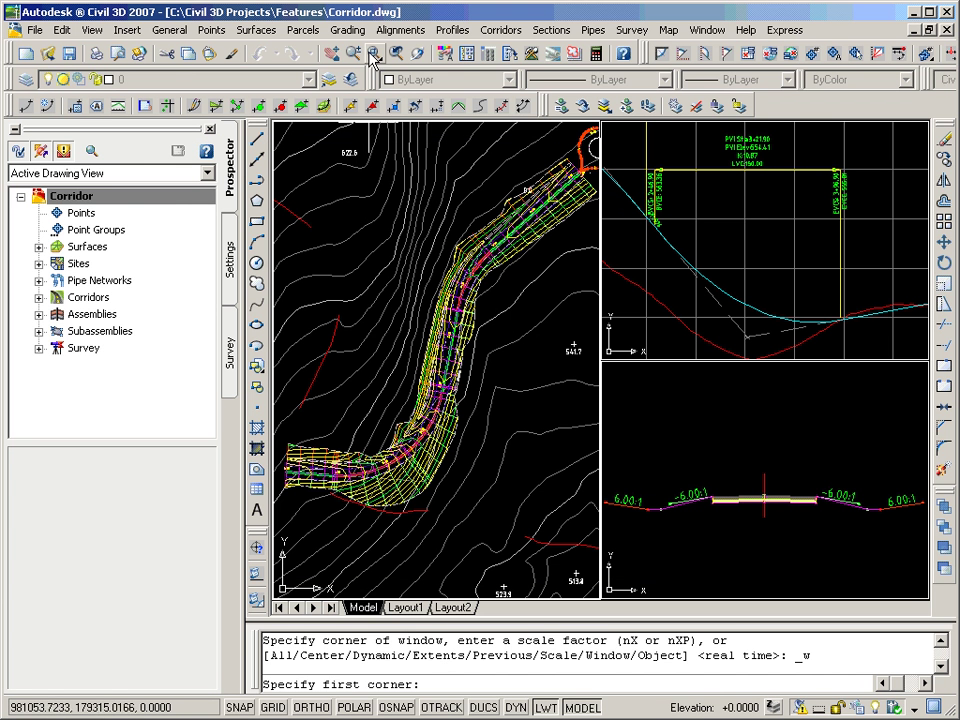
pyautogui.click(391, 413)
pyautogui.click(465, 461)
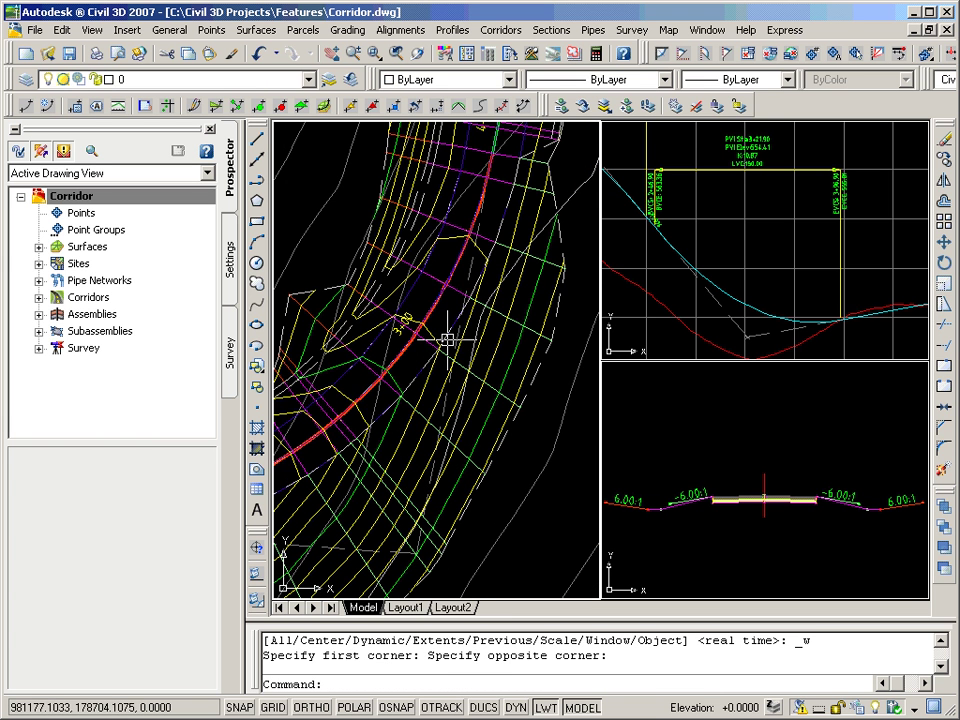
pyautogui.click(259, 32)
pyautogui.moveTo(332, 161)
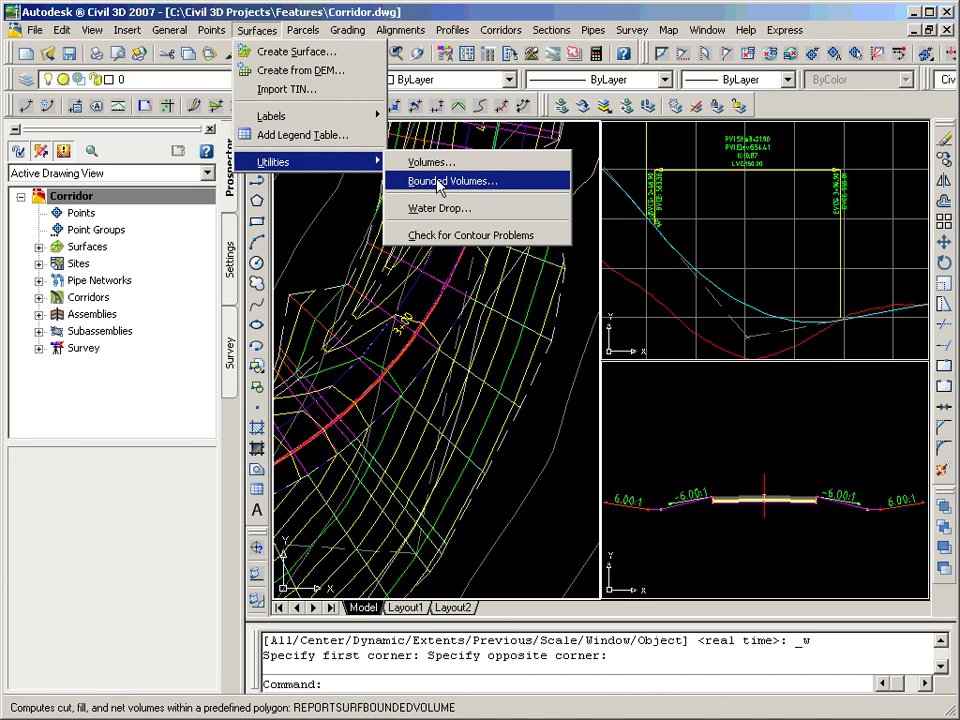
pyautogui.click(428, 163)
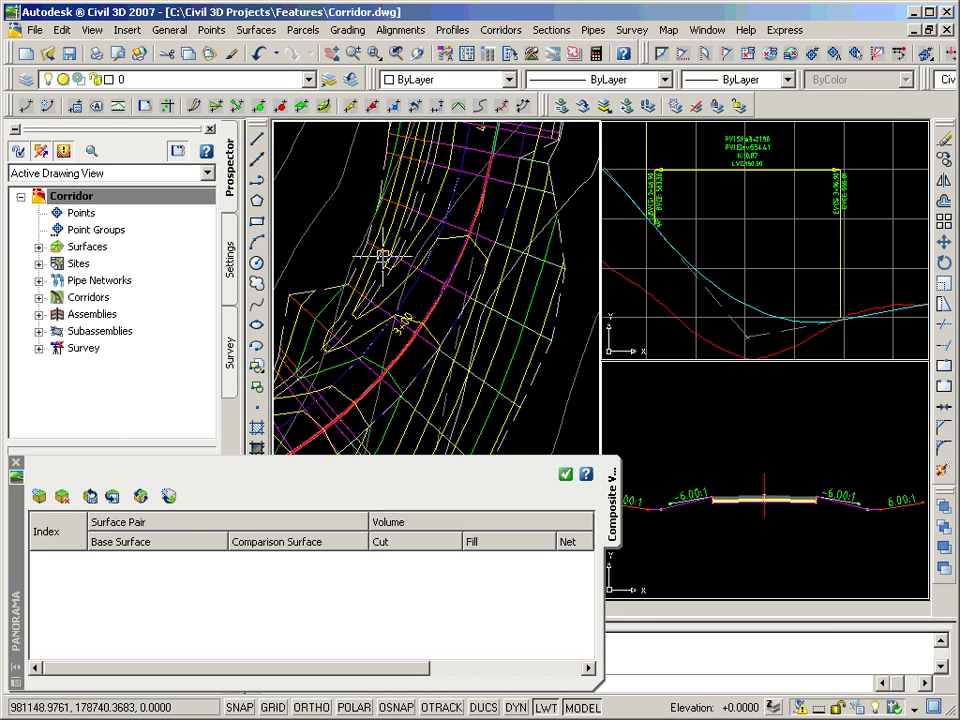
pyautogui.click(39, 497)
pyautogui.click(135, 562)
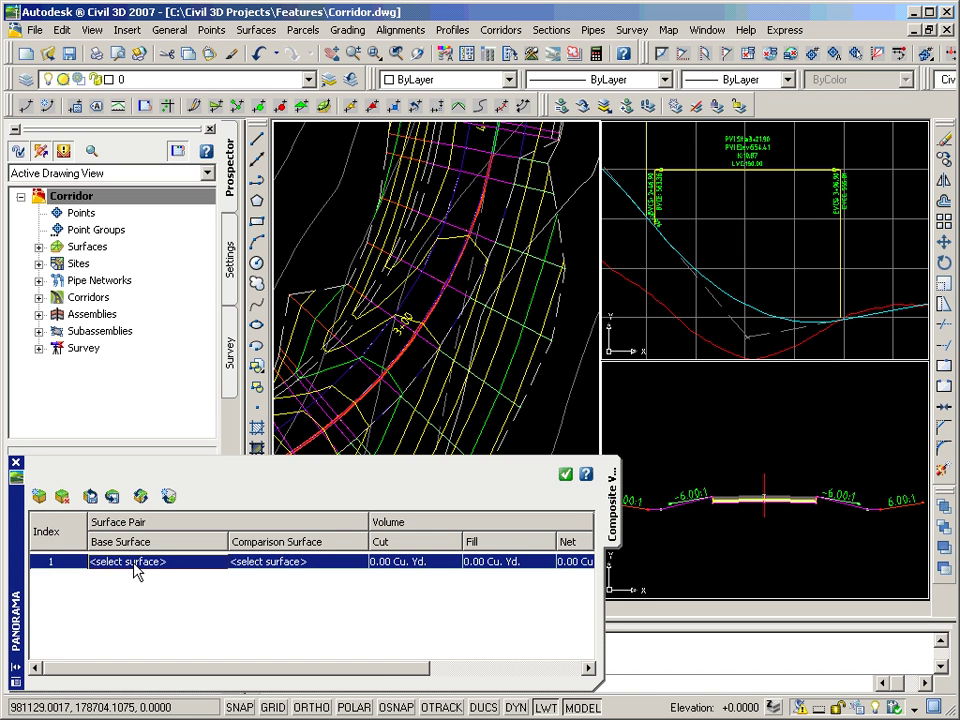
# Set FG as the comparison surface of the volume entry and review its cut, fill and net volumes.
pyautogui.click(262, 570)
pyautogui.click(272, 570)
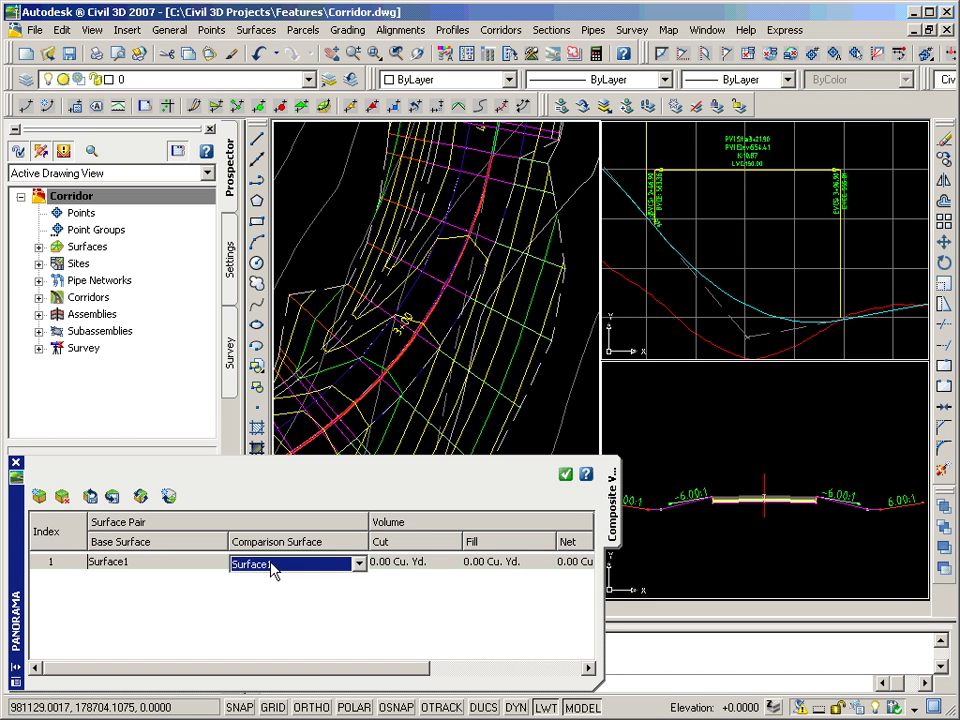
pyautogui.click(272, 570)
pyautogui.click(271, 594)
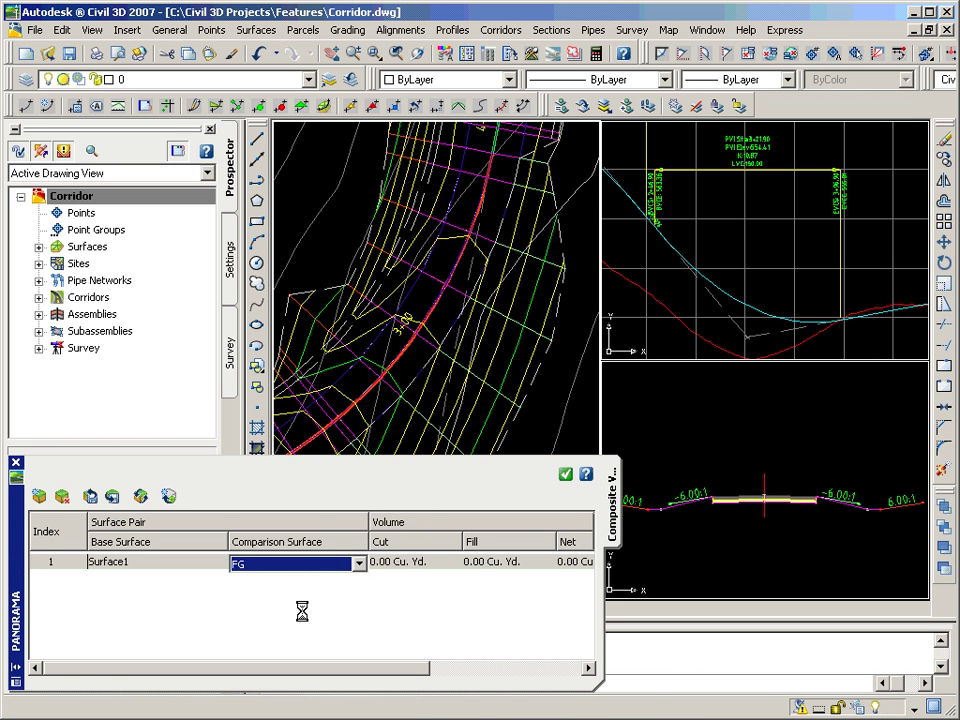
pyautogui.moveTo(357, 672); pyautogui.dragTo(510, 672)
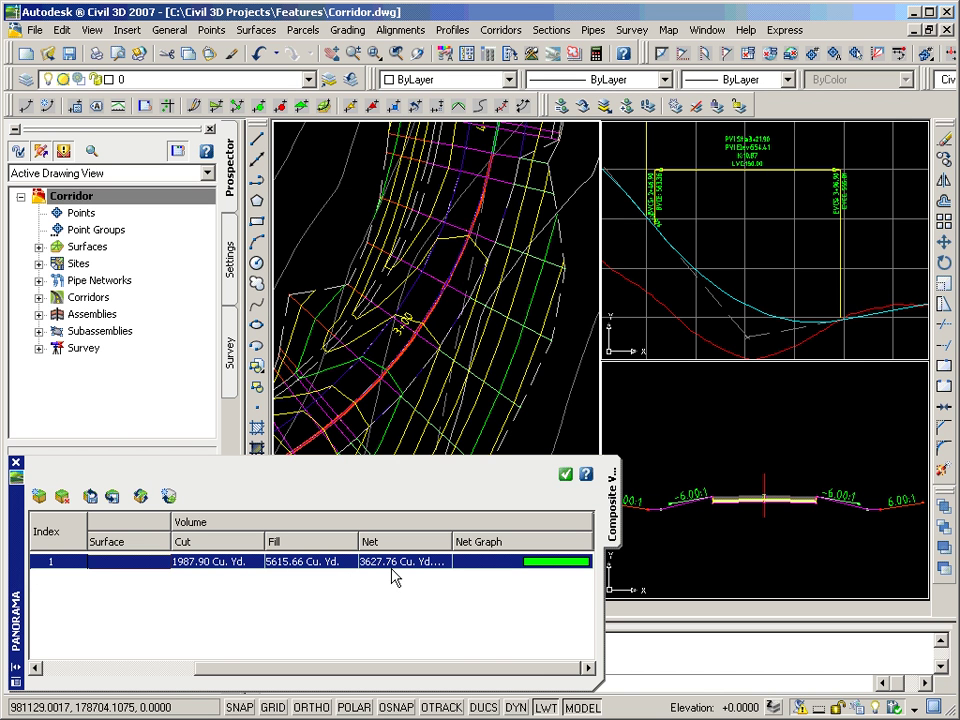
# Set Corridor - (2) to rebuild automatically.
pyautogui.click(38, 297)
pyautogui.click(122, 316)
pyautogui.rightClick(147, 316)
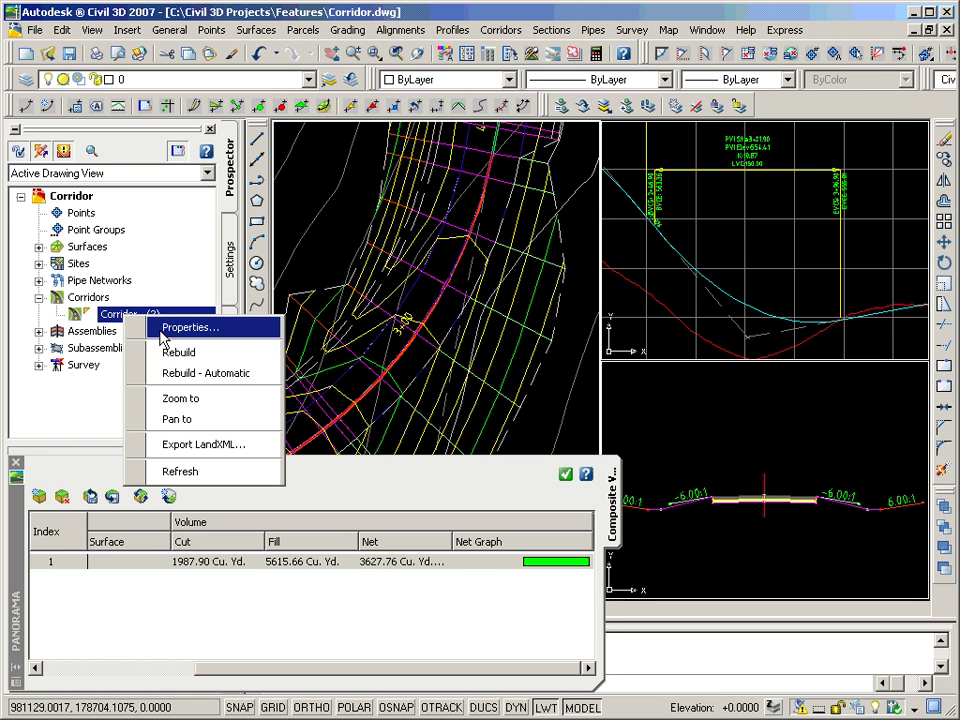
pyautogui.click(186, 373)
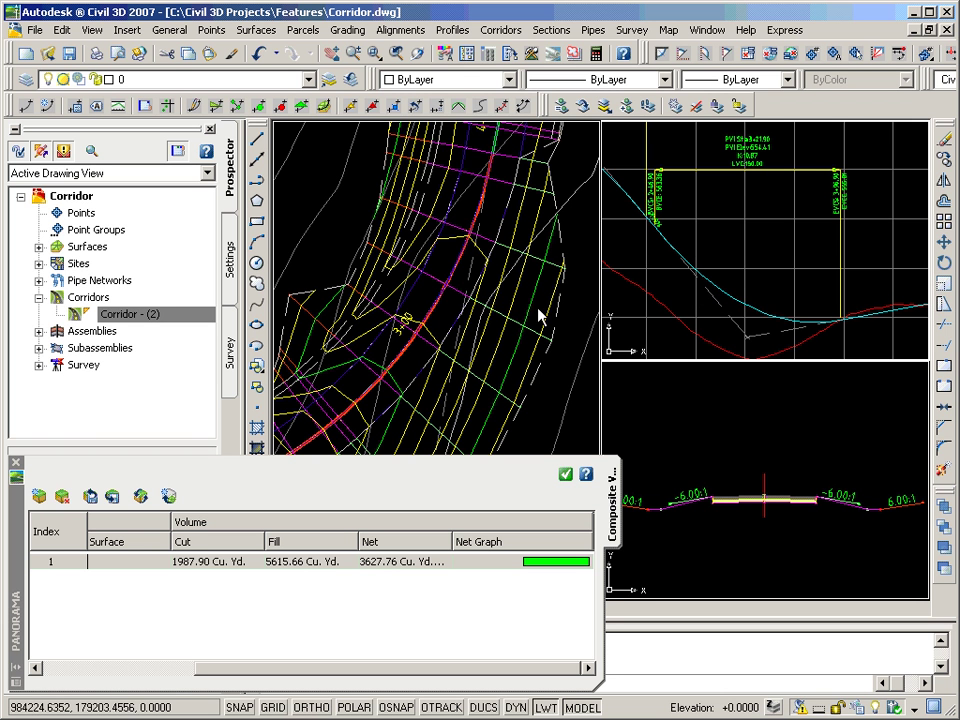
# Raise the sag curve's PVI on the design profile to about station 3+41.02, elevation 560.22'.
pyautogui.click(737, 320)
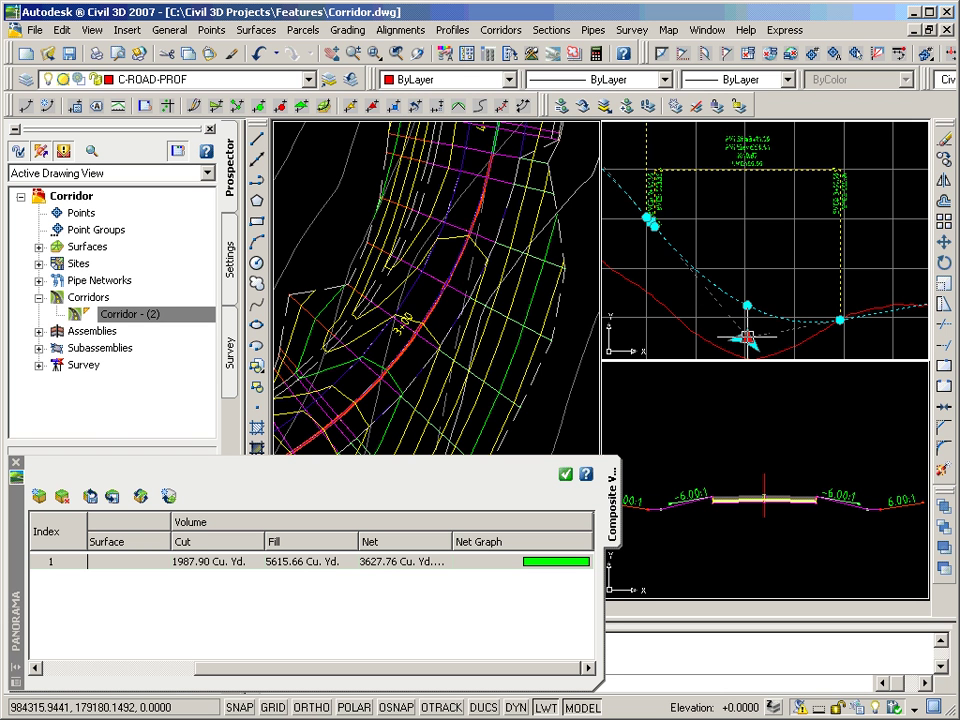
pyautogui.click(747, 337)
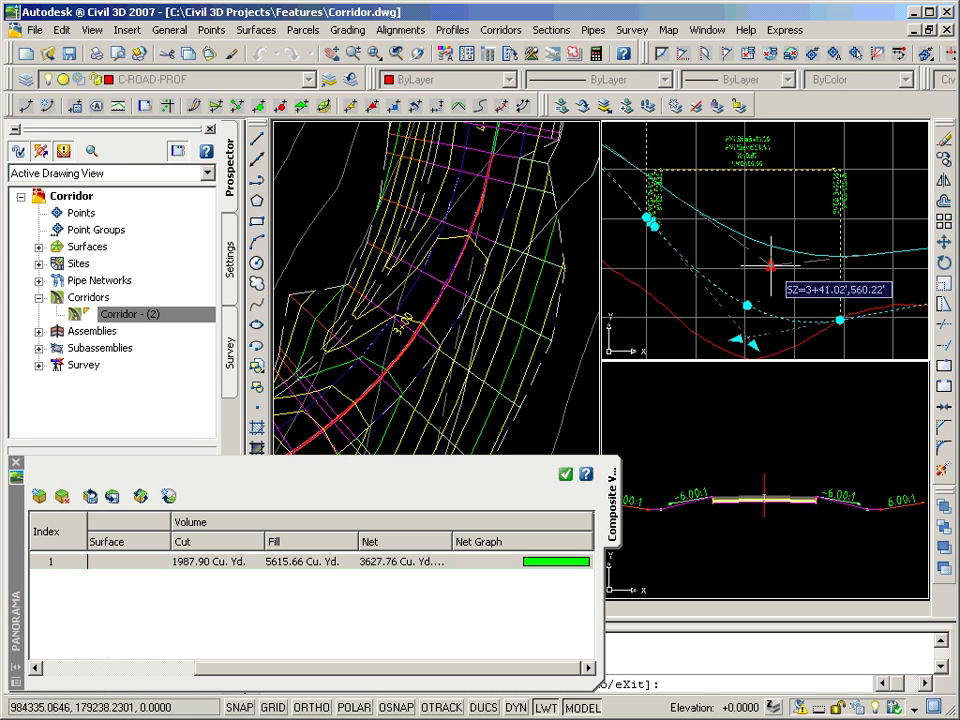
pyautogui.click(771, 266)
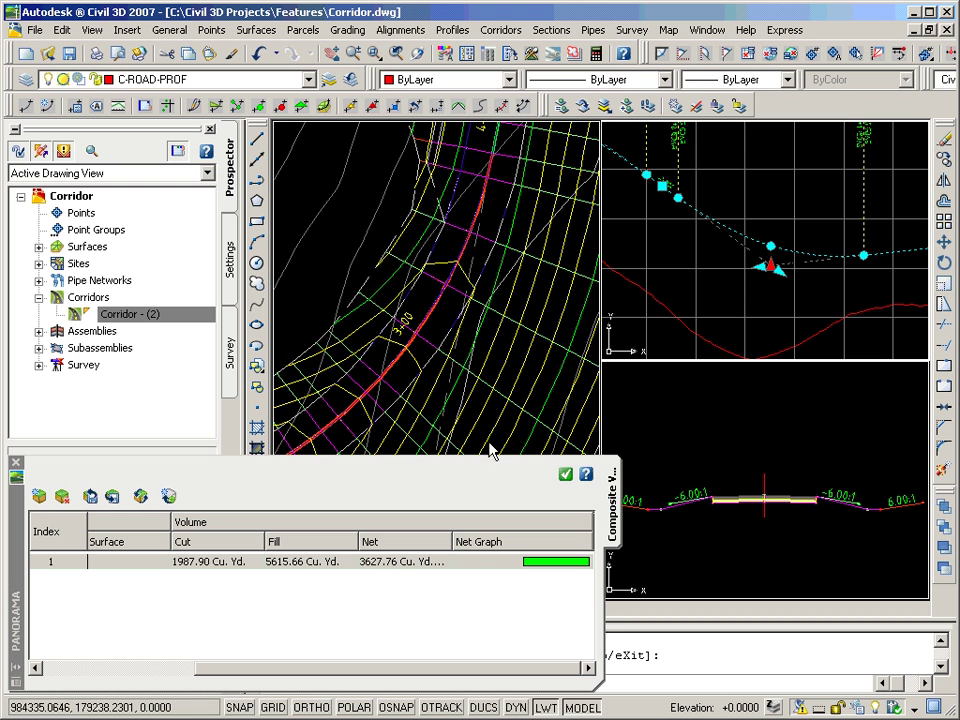
# Recompute the composite volumes for the rebuilt corridor surface and deselect the profile.
pyautogui.scroll(-3, 461, 315)
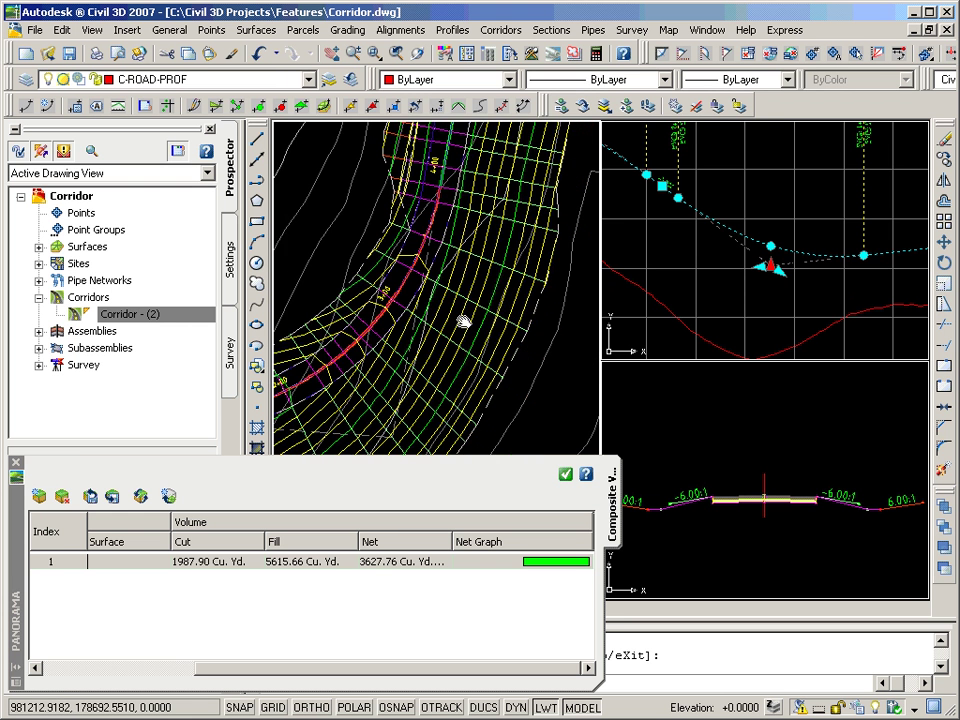
pyautogui.scroll(-3, 456, 302)
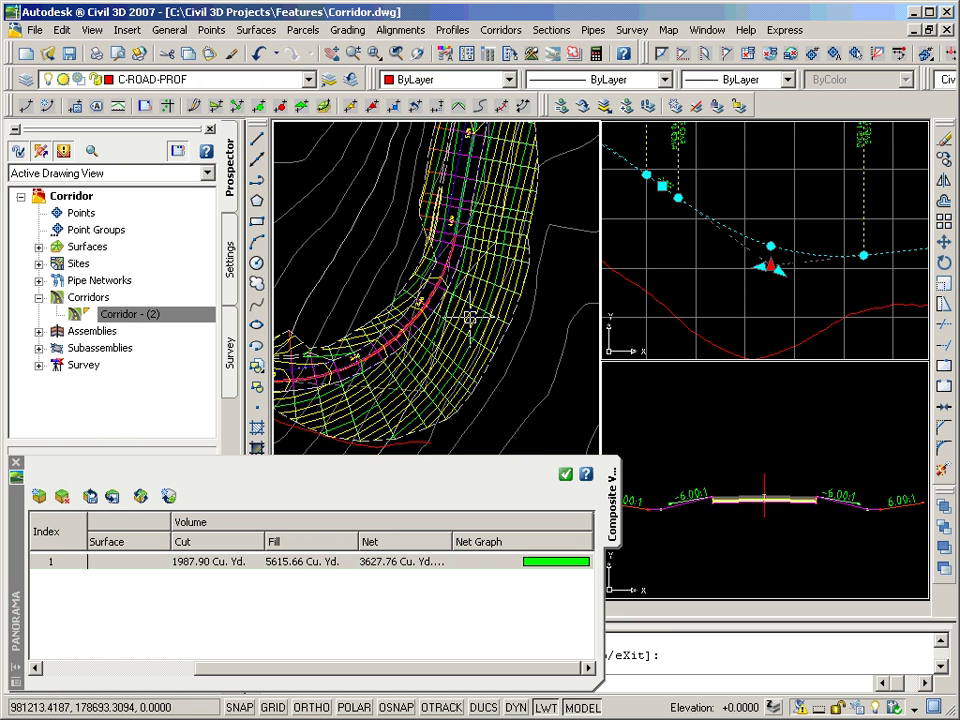
pyautogui.click(143, 500)
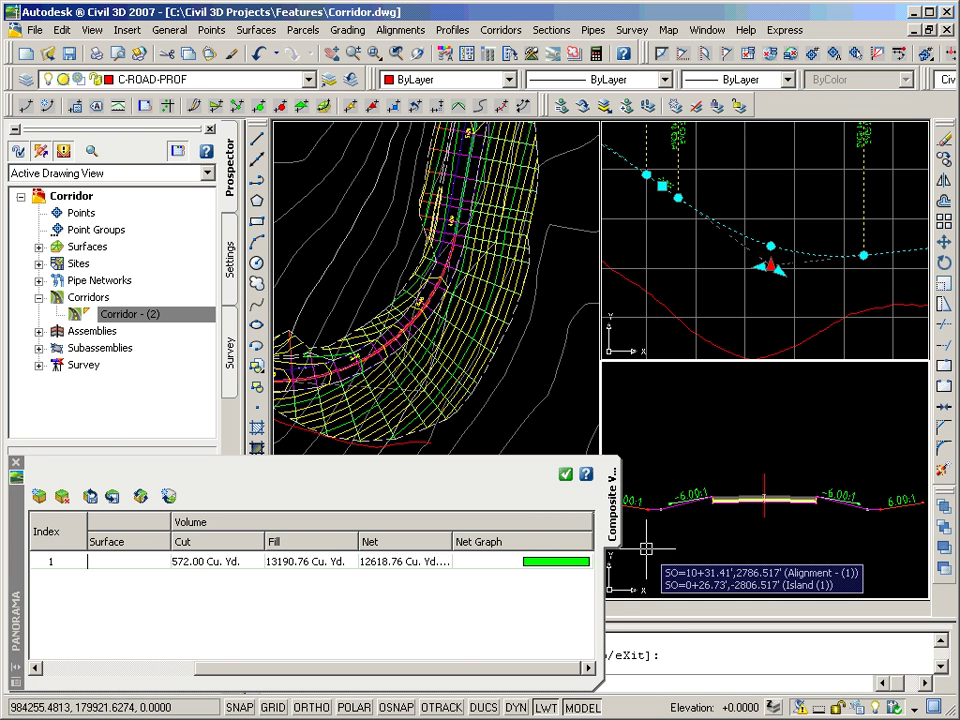
pyautogui.press('Escape')
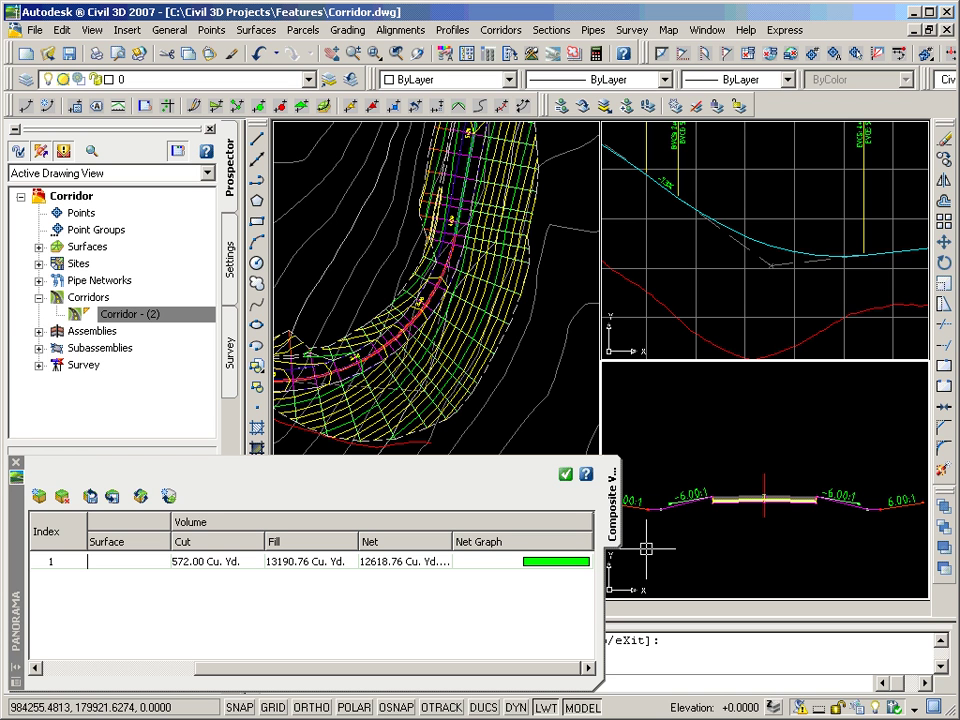